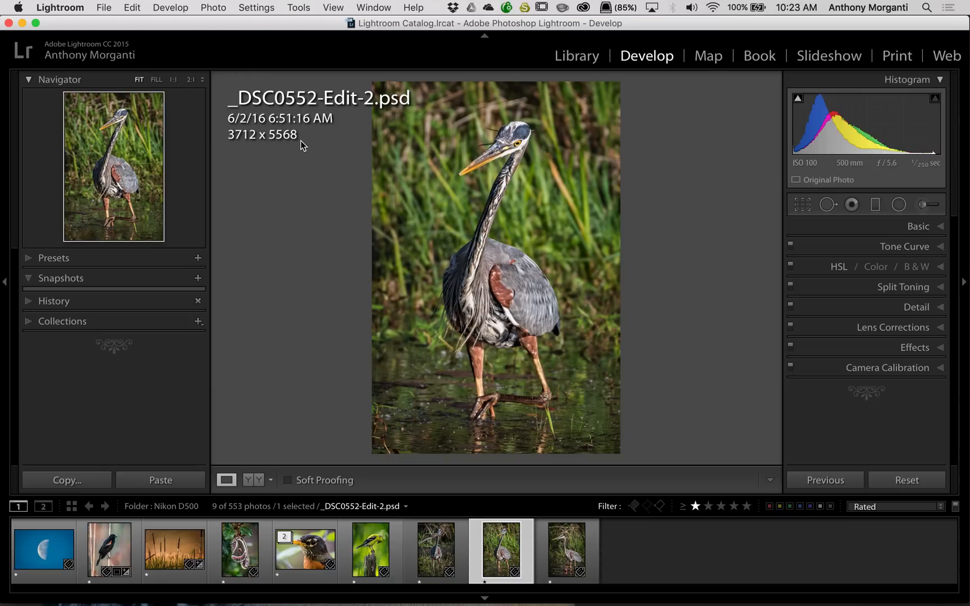
# Step: Cycle the info overlay with I: exposure/lens details, off, then file name, date and dimensions
pyautogui.press('i')
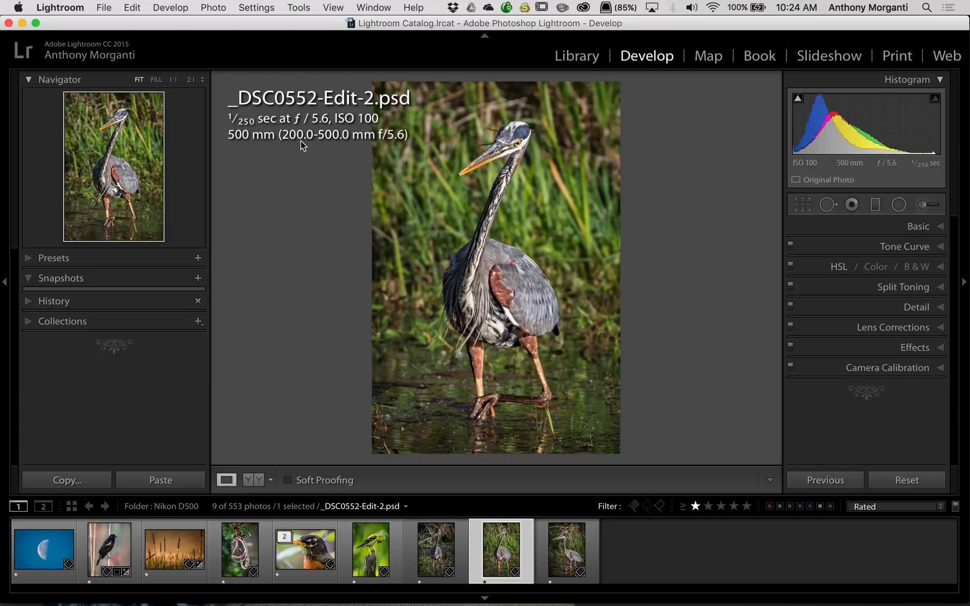
pyautogui.press('i')
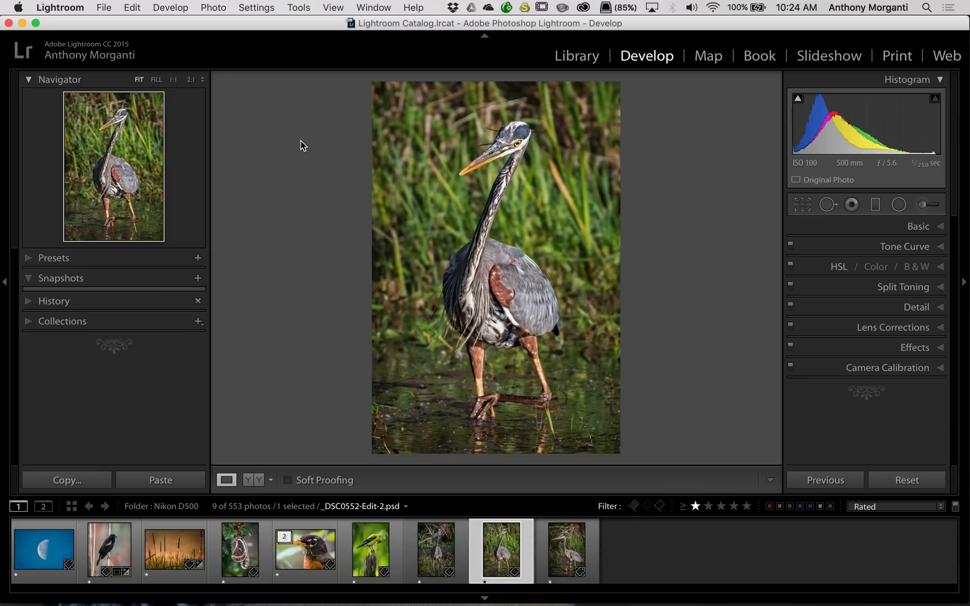
pyautogui.press('i')
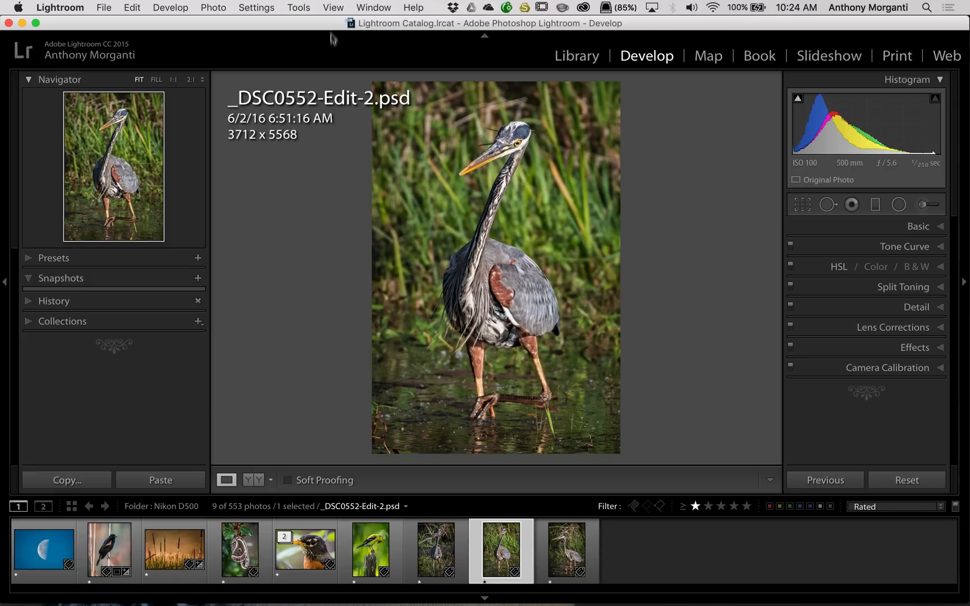
# Step: Go to the Library module, view the thumbnail grid, then show the heron photo large in Loupe view
pyautogui.click(333, 10)
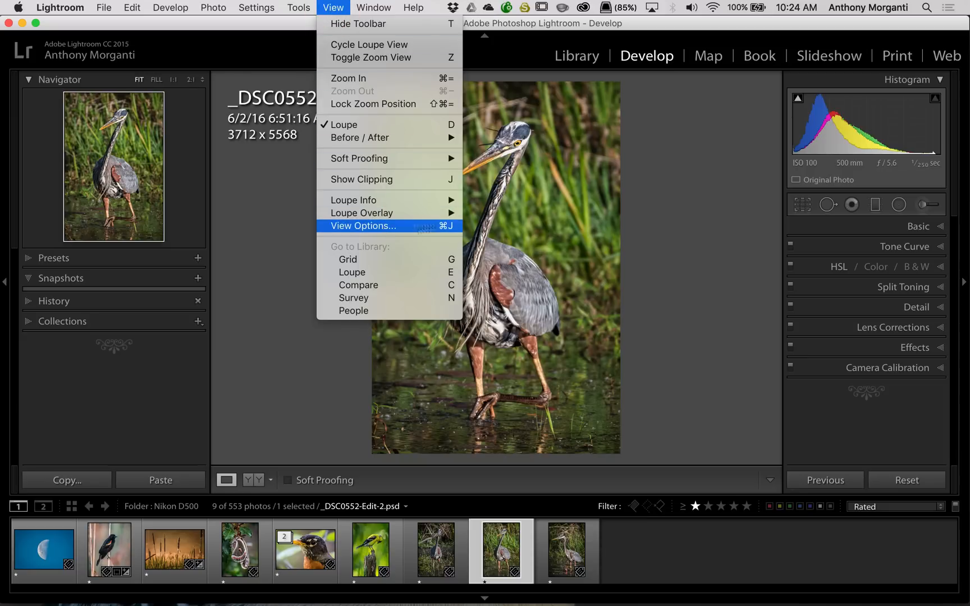
pyautogui.click(571, 62)
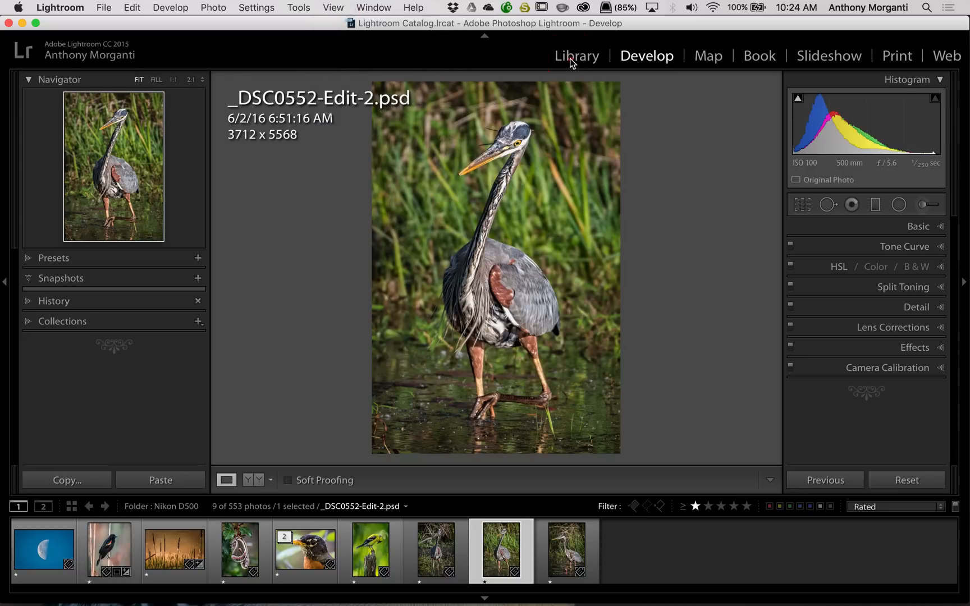
pyautogui.click(573, 60)
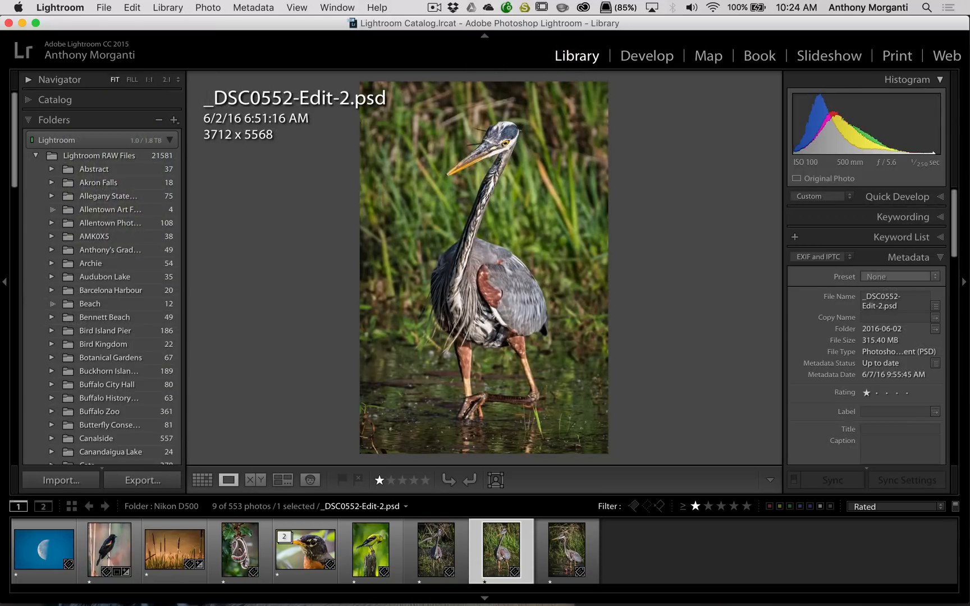
pyautogui.press('g')
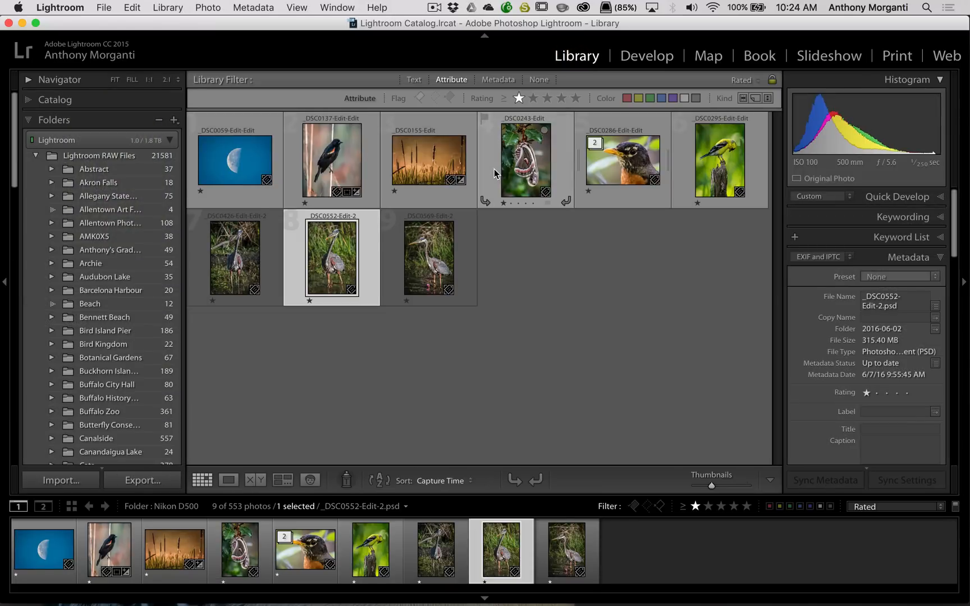
pyautogui.press('e')
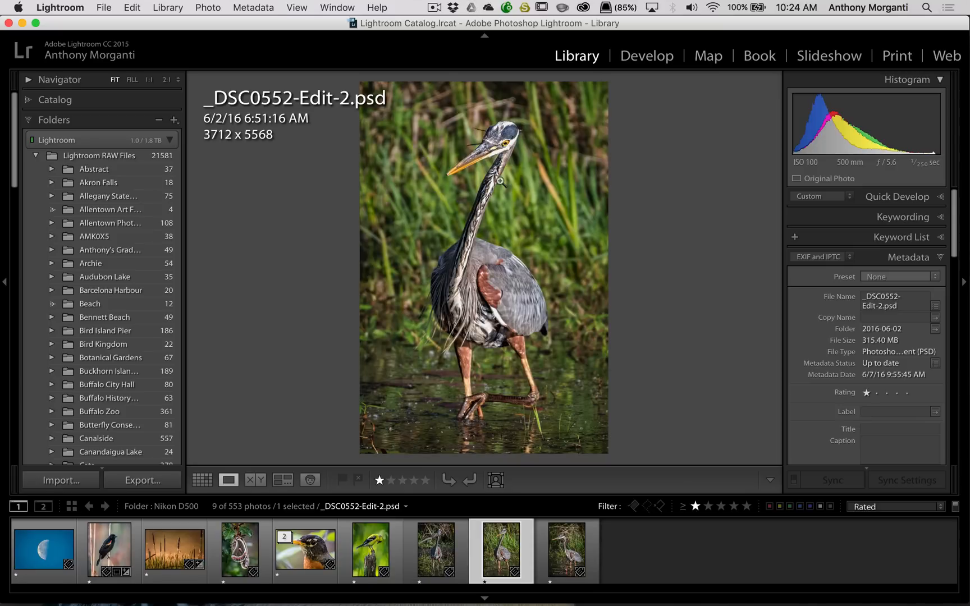
# Step: Bring up Library View Options on the Loupe View settings with Cmd+J
pyautogui.rightClick(501, 178)
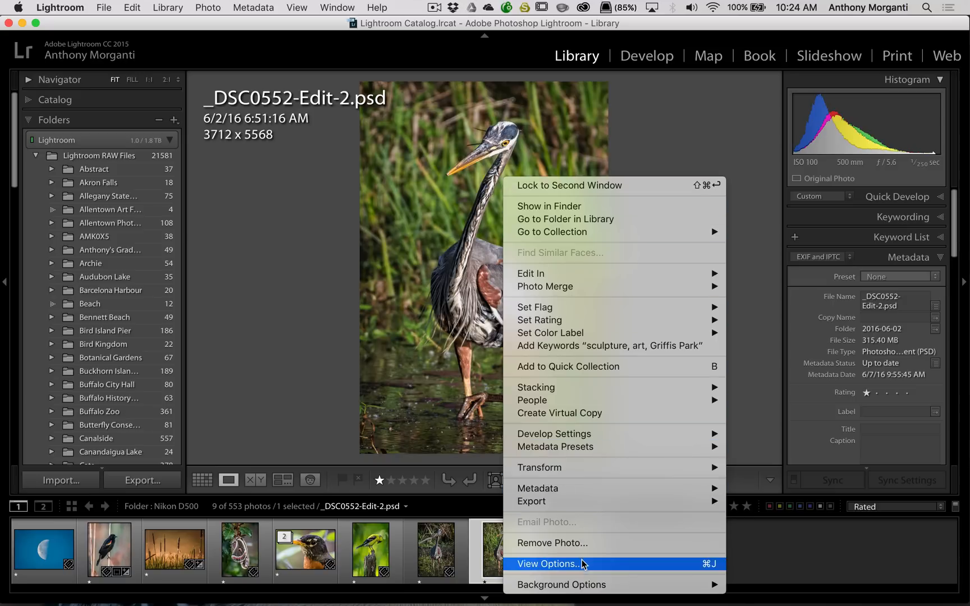
pyautogui.click(712, 118)
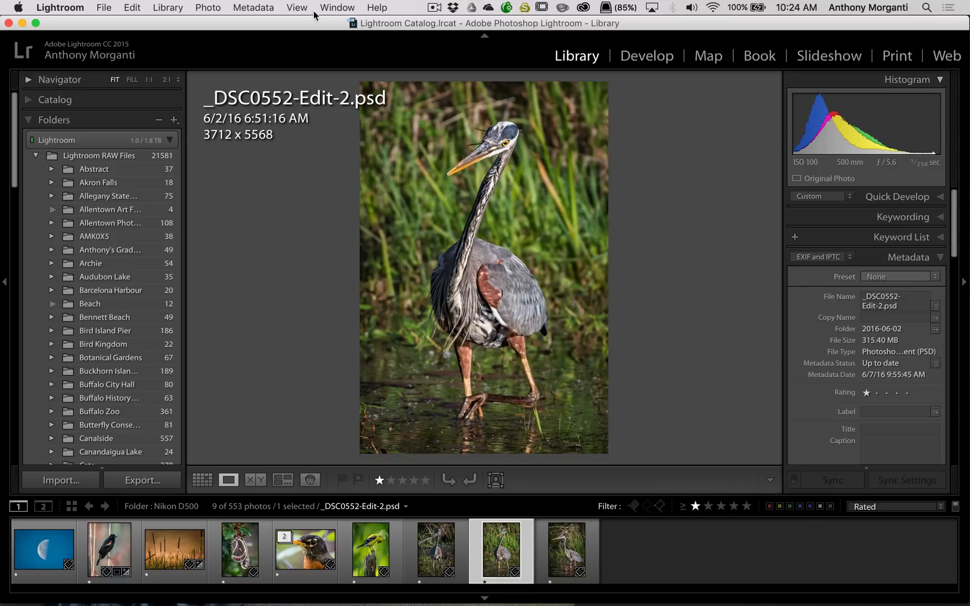
pyautogui.click(292, 9)
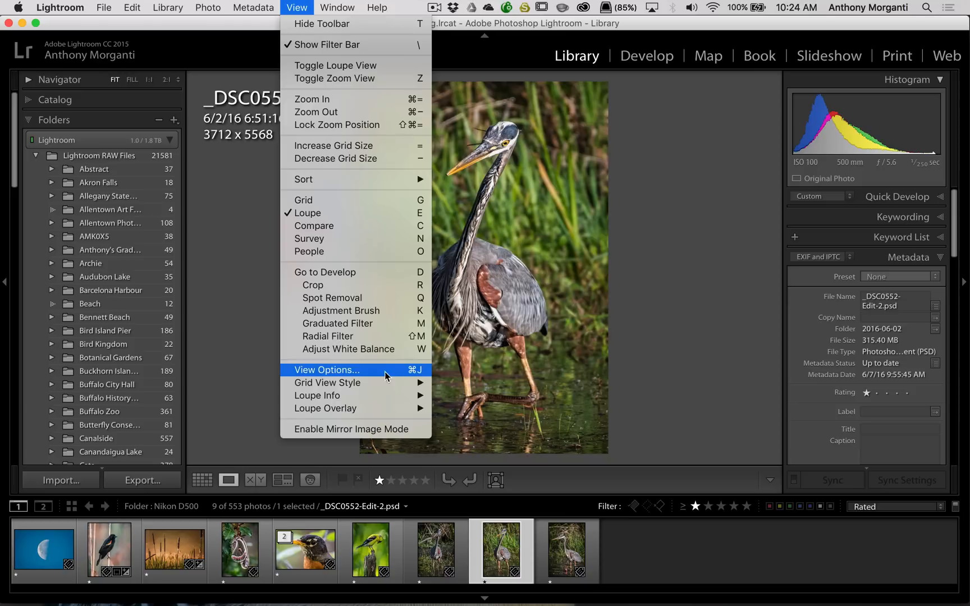
pyautogui.click(640, 294)
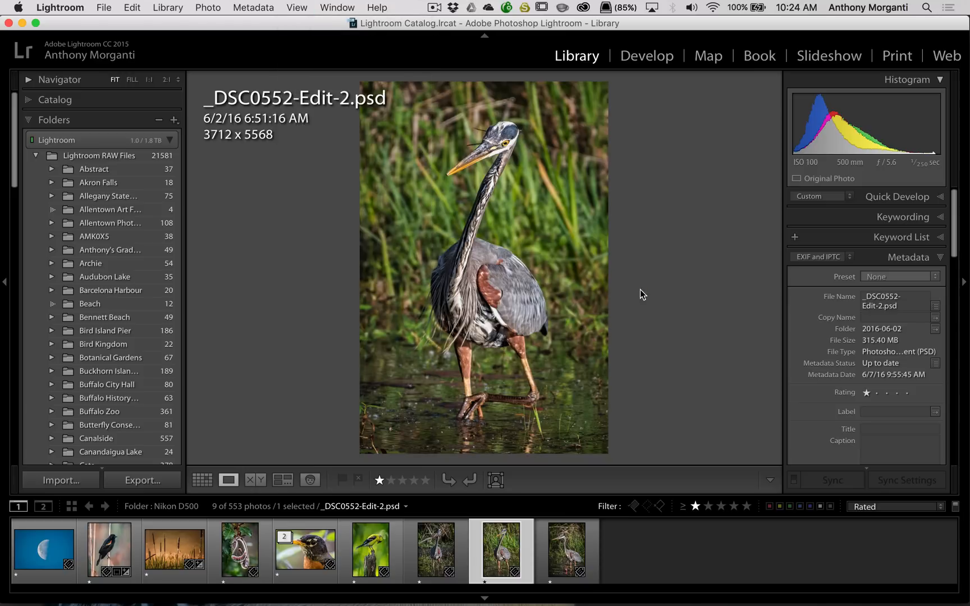
pyautogui.press('super')
pyautogui.press('super+j')
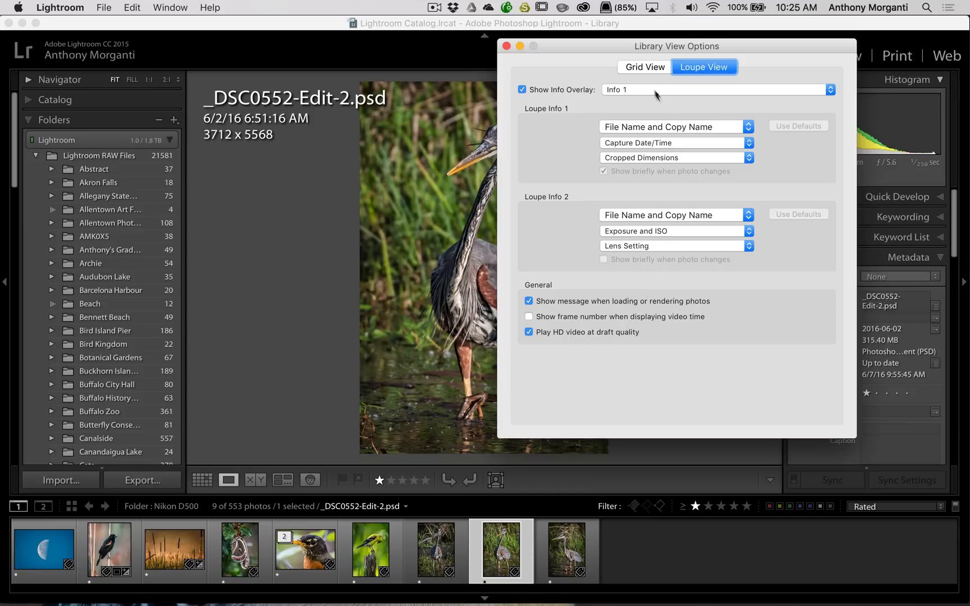
# Step: Set Loupe Info 1's third line to Common Photo Settings, with the dialog moved aside
pyautogui.moveTo(622, 50); pyautogui.dragTo(534, 47)
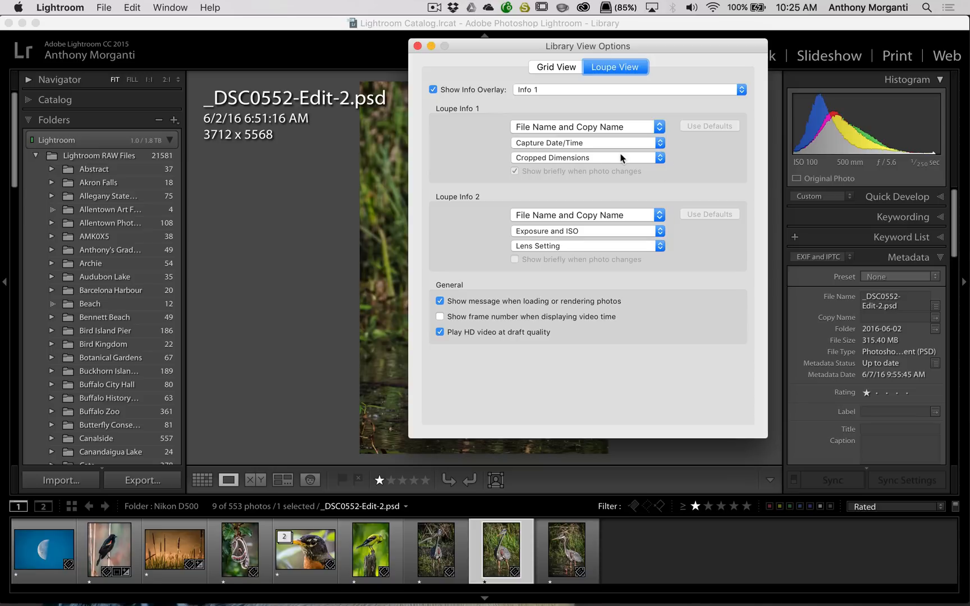
pyautogui.click(660, 158)
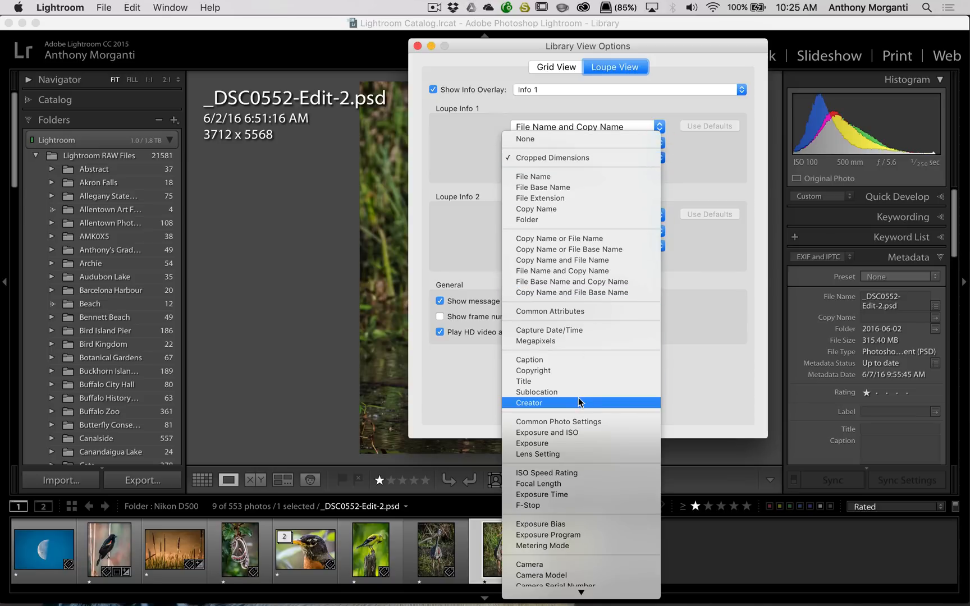
pyautogui.click(578, 422)
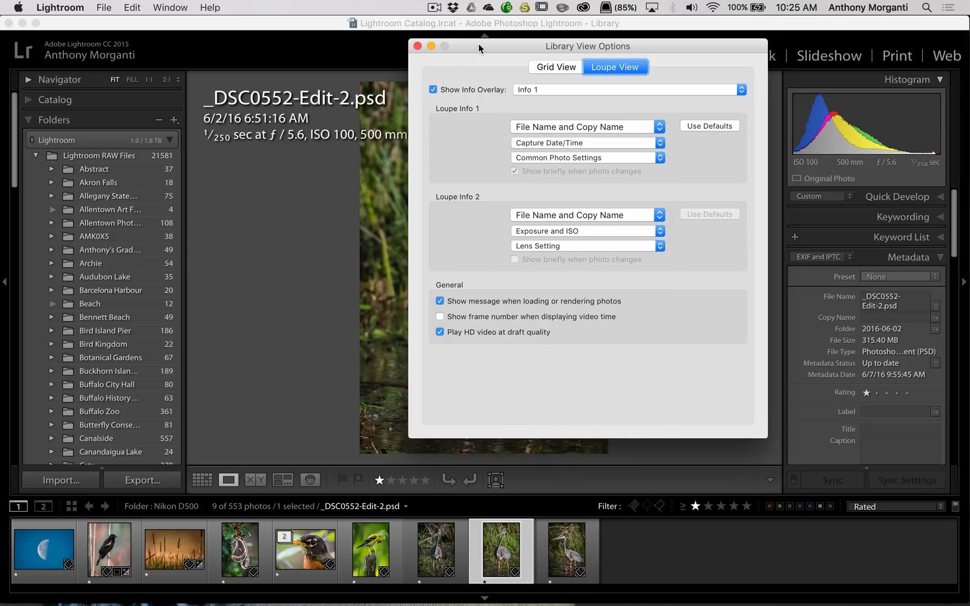
# Step: Change Loupe Info 1's third line to Copyright so it shows on the heron photo
pyautogui.moveTo(479, 49)
pyautogui.mouseDown()
pyautogui.moveTo(603, 46)
pyautogui.moveTo(282, 164)
pyautogui.mouseUp()
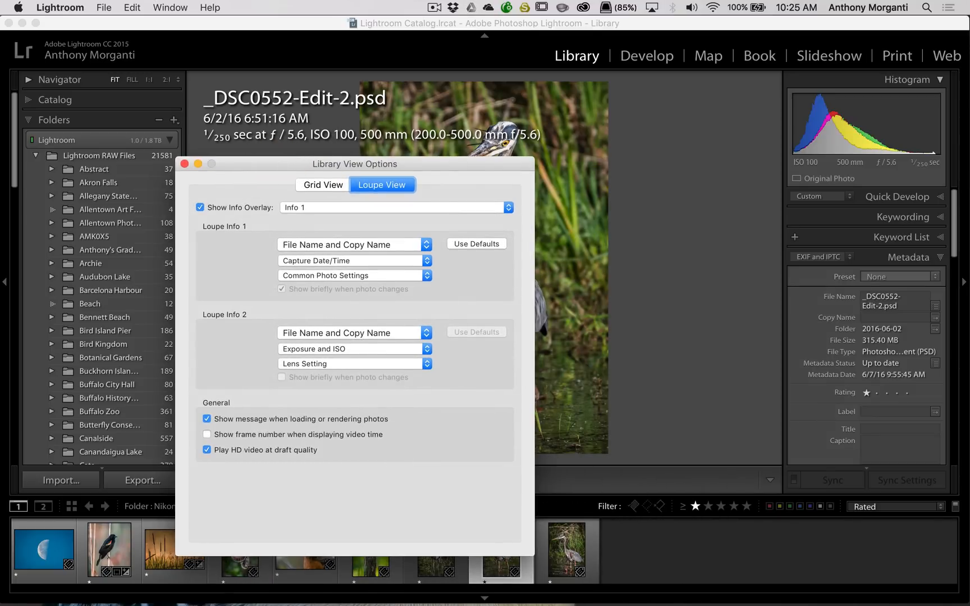
pyautogui.click(425, 272)
pyautogui.click(385, 224)
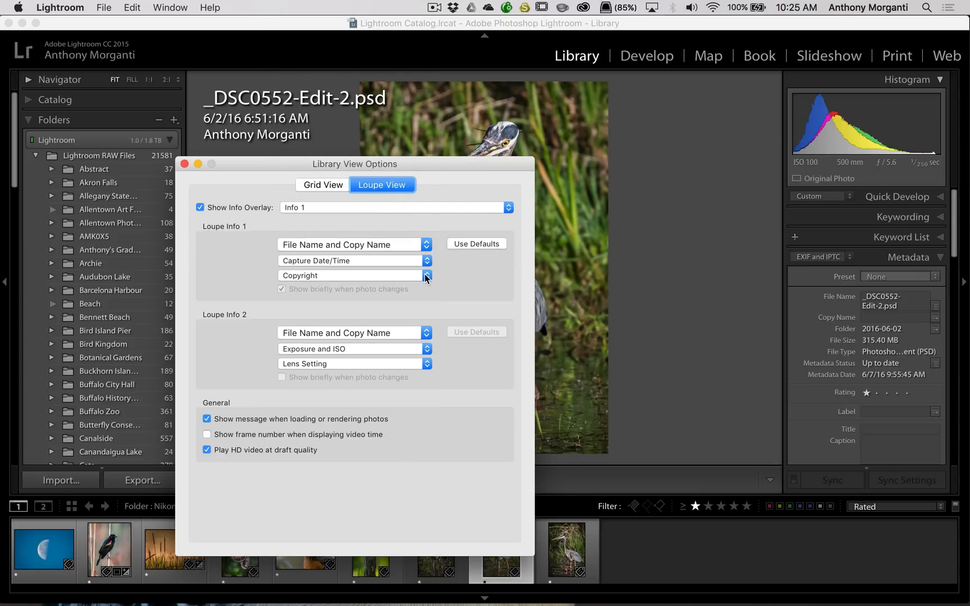
# Step: Set lines one and two to File Base Name and Copy Name or File Base Name, then Use Defaults for Loupe Info 1
pyautogui.click(416, 242)
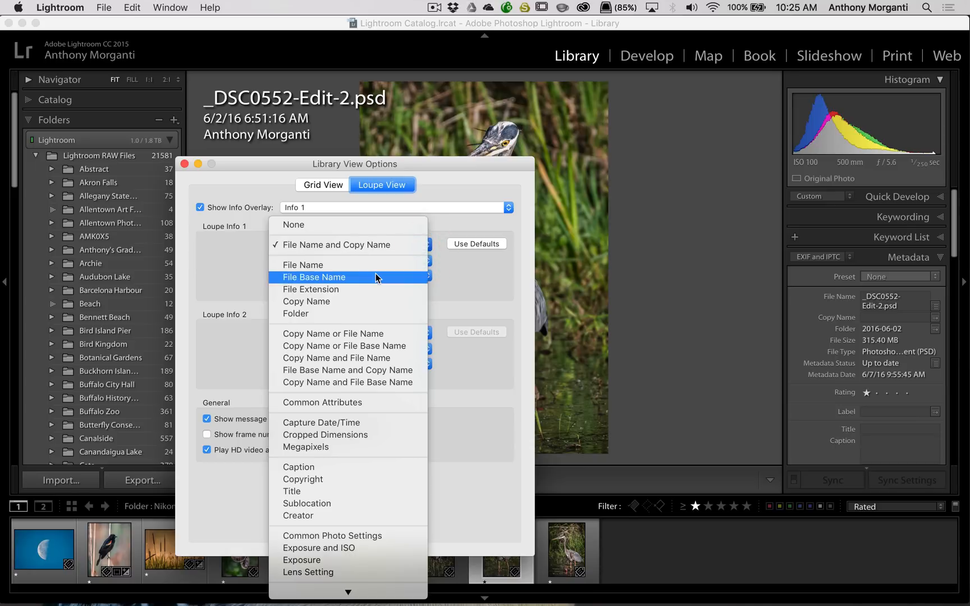
pyautogui.click(379, 277)
pyautogui.click(425, 253)
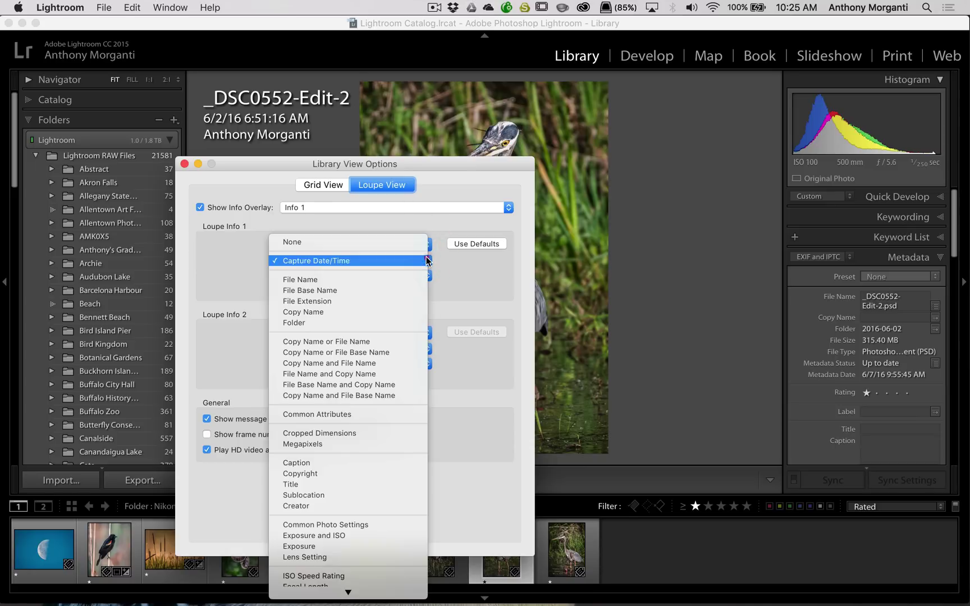
pyautogui.click(374, 354)
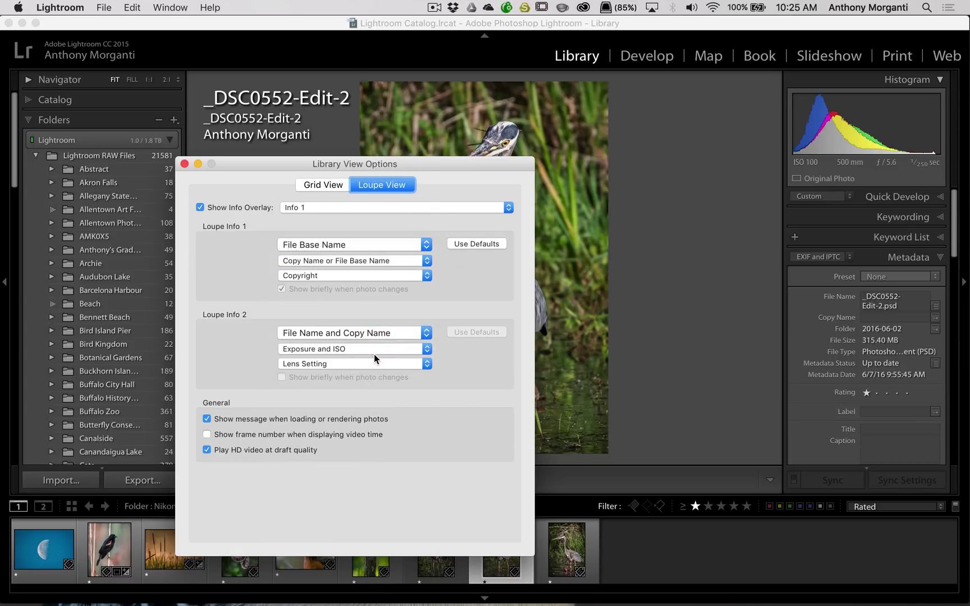
pyautogui.click(477, 243)
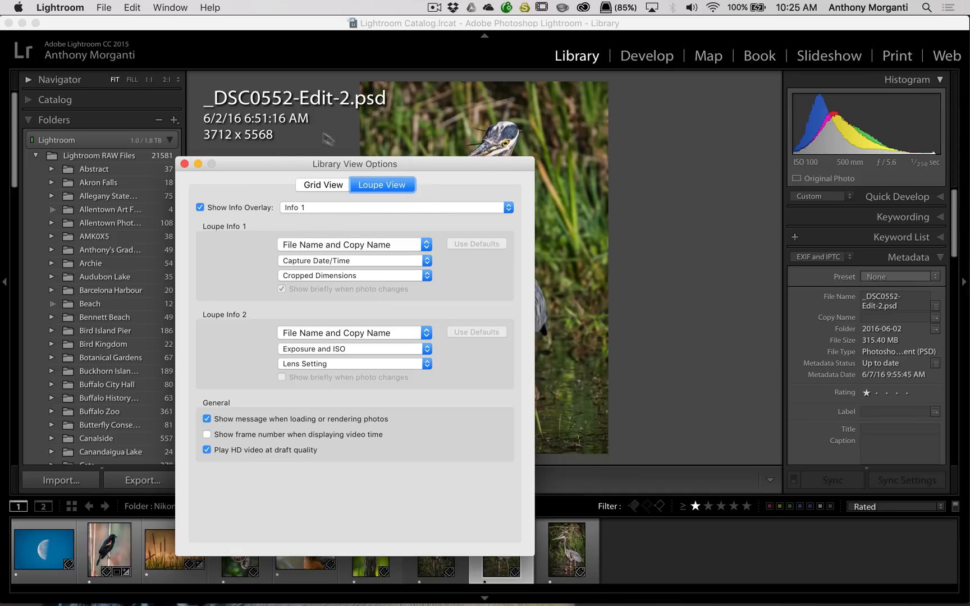
pyautogui.moveTo(268, 162)
pyautogui.mouseDown()
pyautogui.moveTo(510, 76)
pyautogui.moveTo(500, 72)
pyautogui.mouseUp()
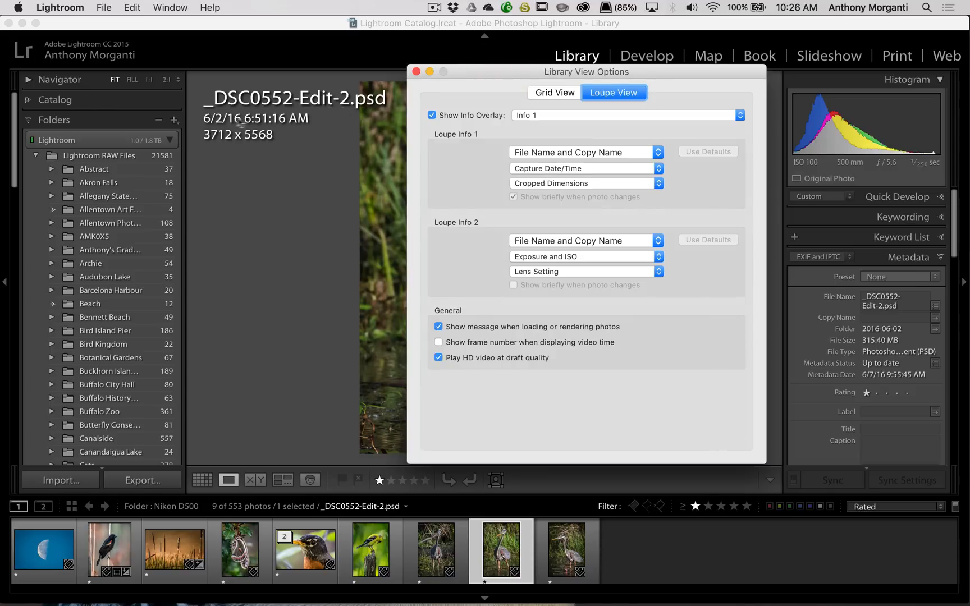
pyautogui.click(659, 169)
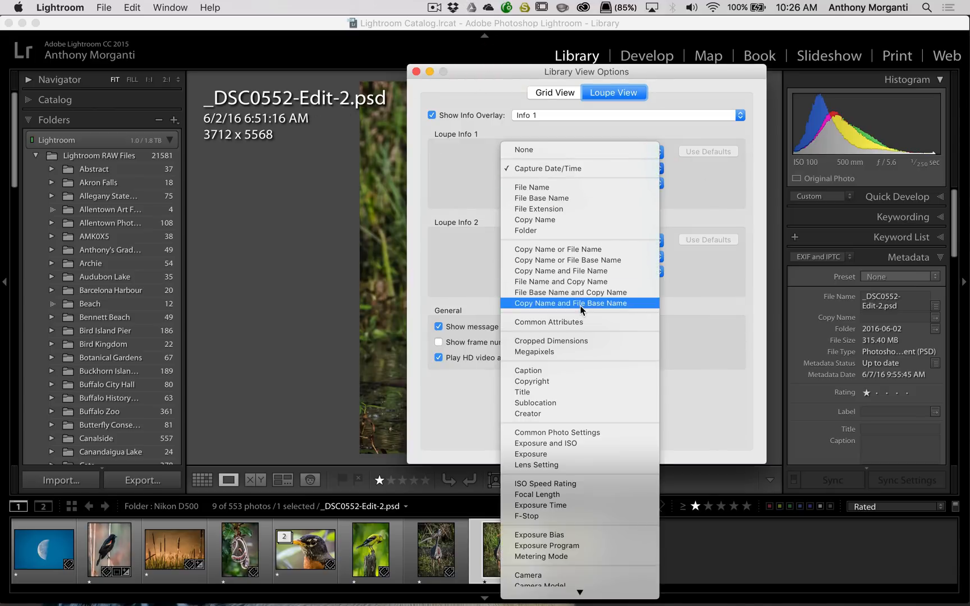
pyautogui.click(576, 321)
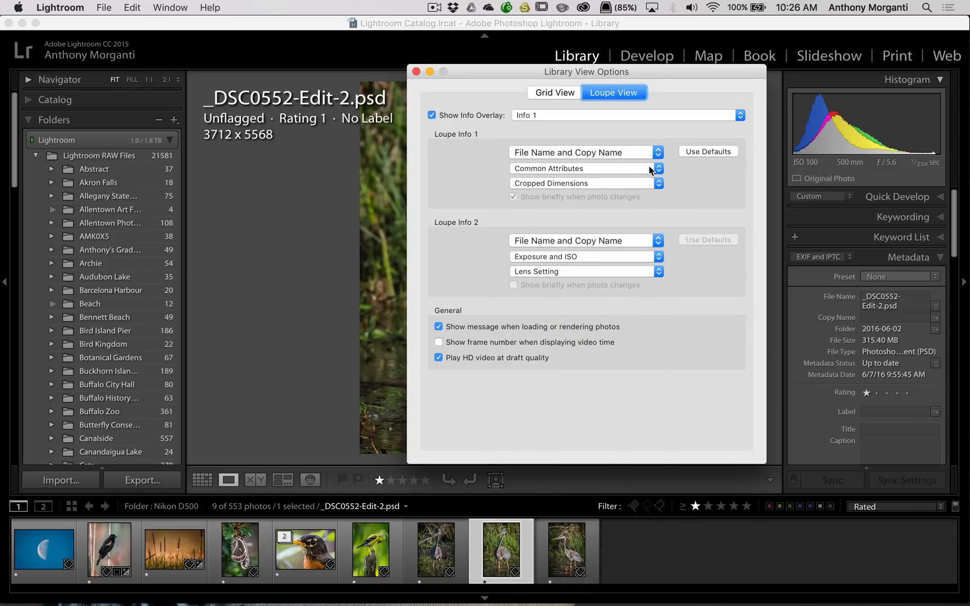
pyautogui.click(697, 153)
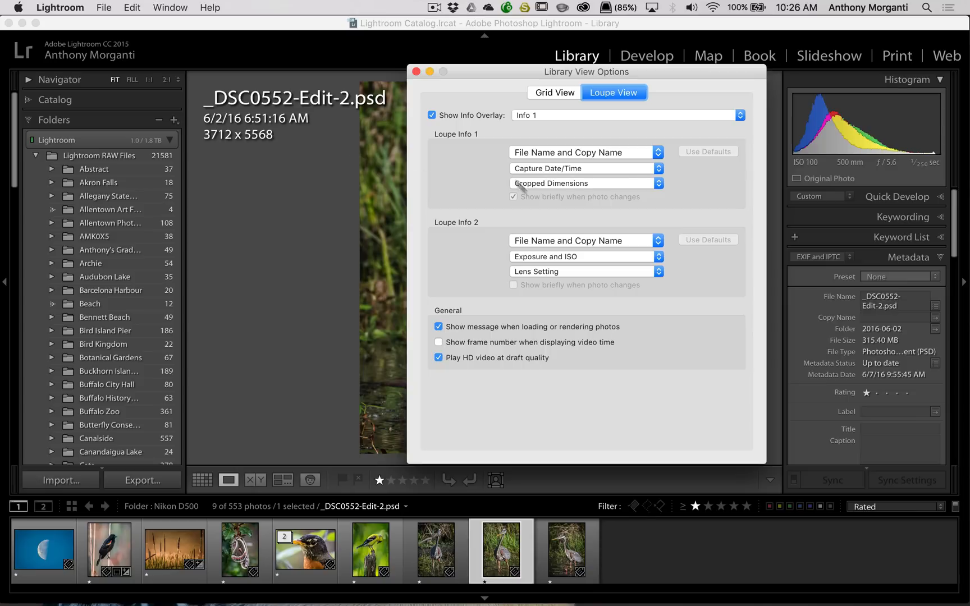
# Step: Turn the info overlay off, enable Show briefly for Loupe Info 1 and 2, then turn the overlay back on using Info 2
pyautogui.click(431, 116)
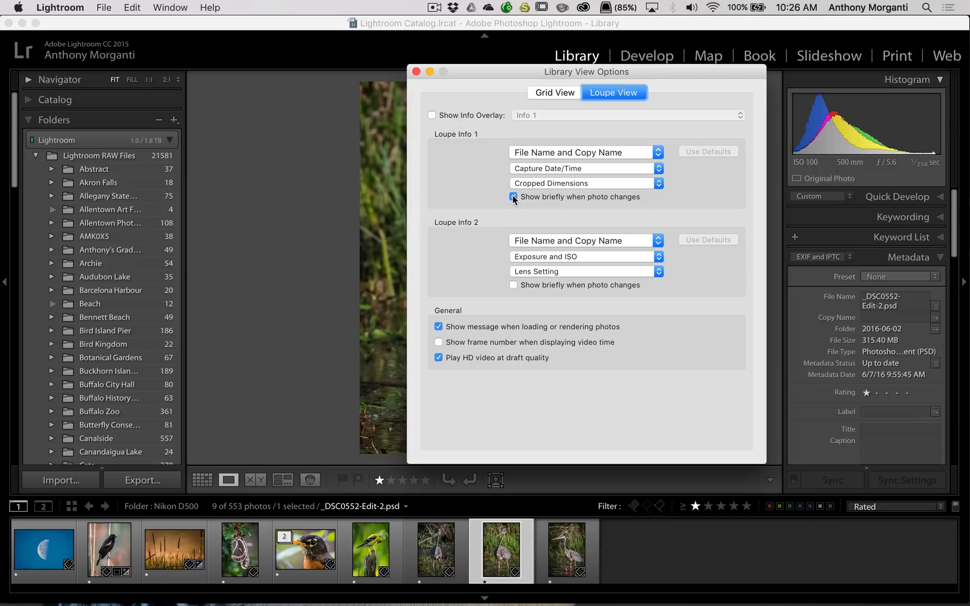
pyautogui.click(512, 284)
pyautogui.click(512, 197)
pyautogui.click(515, 286)
pyautogui.click(432, 116)
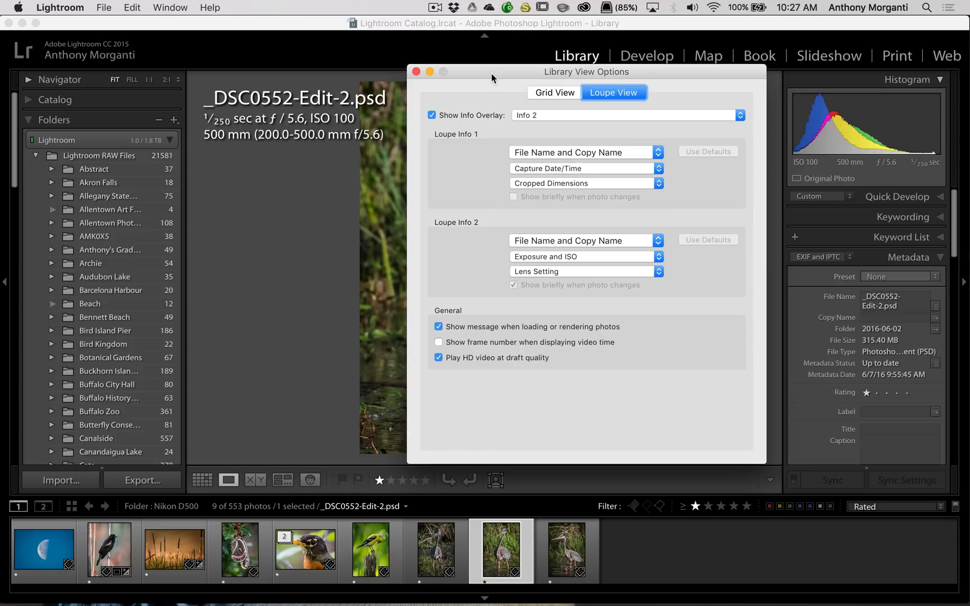
pyautogui.moveTo(491, 73); pyautogui.dragTo(671, 70)
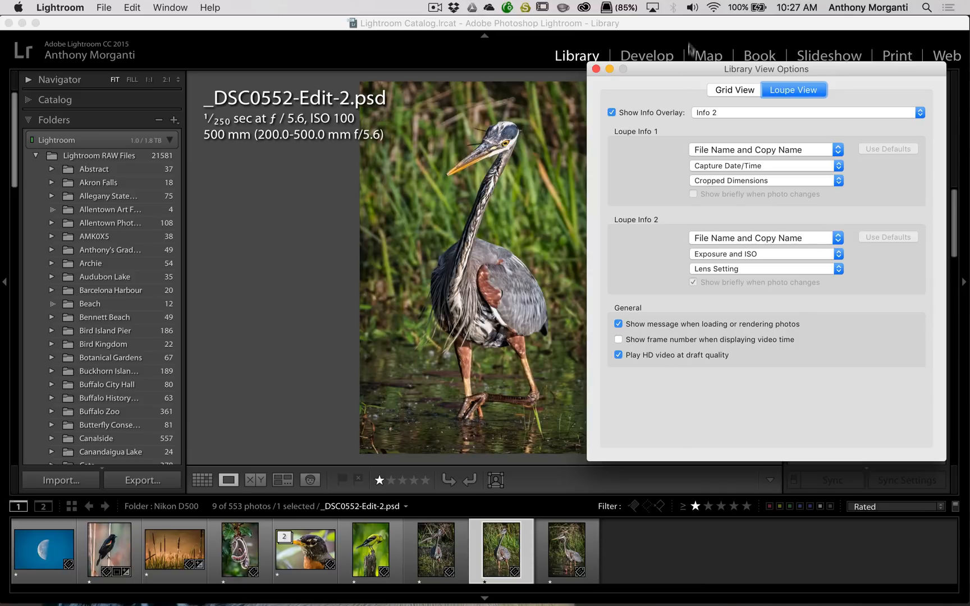
pyautogui.moveTo(702, 72); pyautogui.dragTo(551, 61)
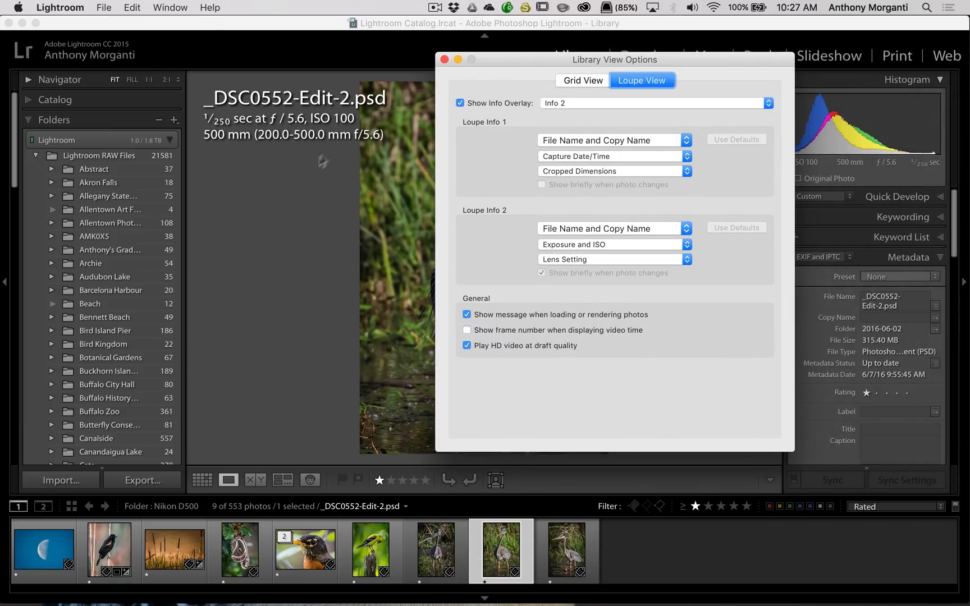
# Step: Set Loupe Info 1's third line to File Base Name, then Use Defaults to restore file name, date and dimensions
pyautogui.click(637, 170)
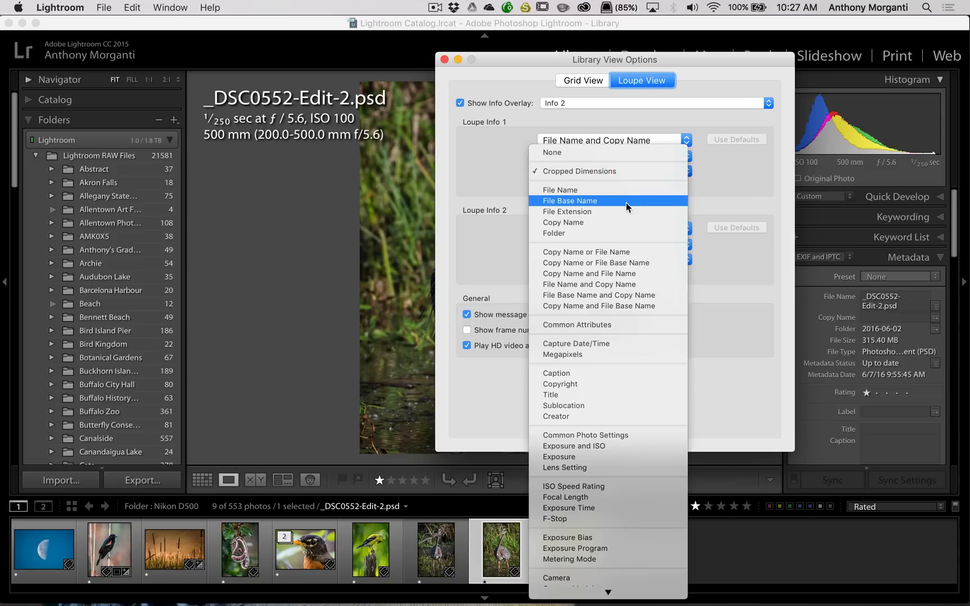
pyautogui.click(623, 189)
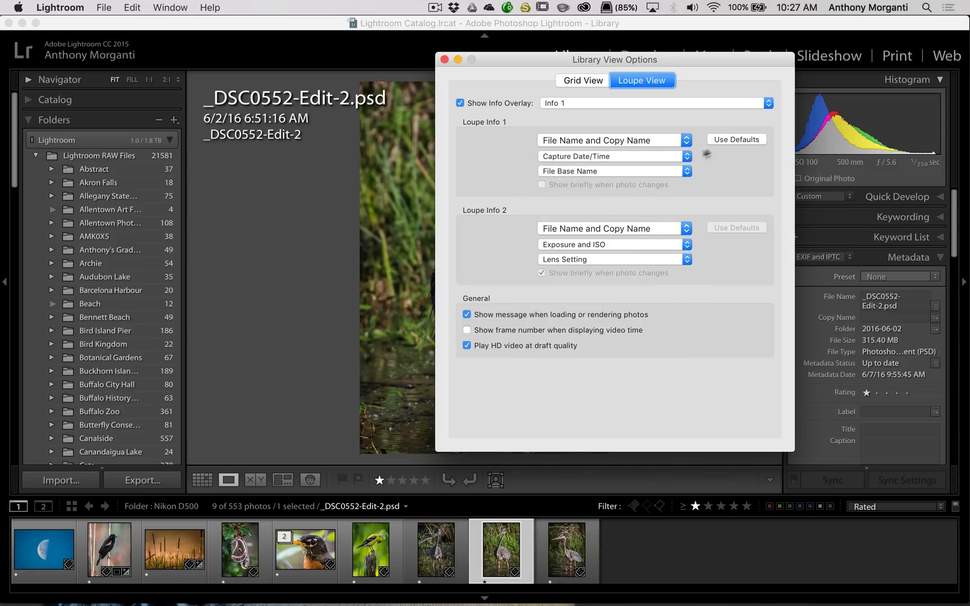
pyautogui.click(737, 140)
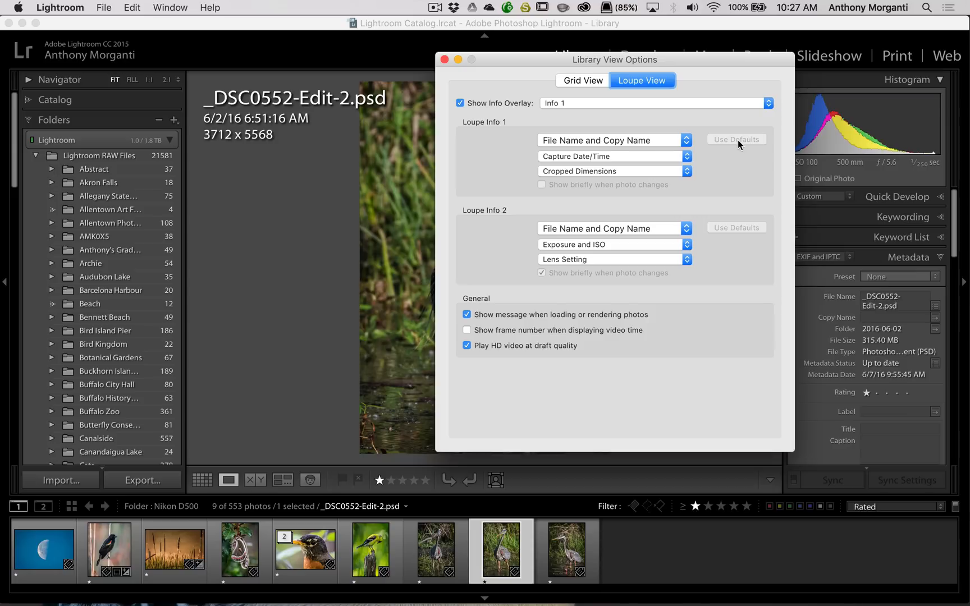